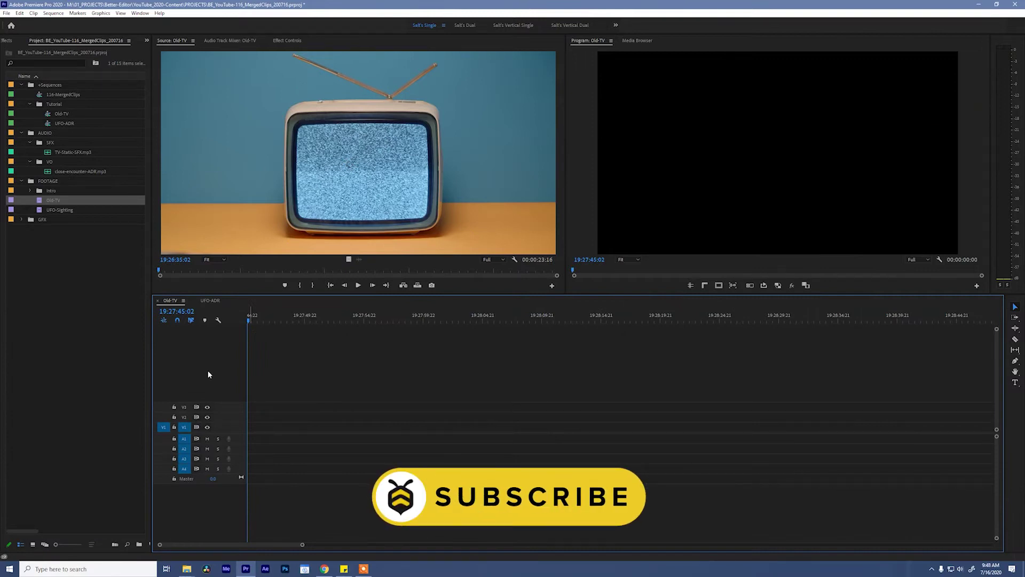
Step: Overwrite the Old-TV footage onto V1 of the Old-TV sequence and play it back
left_click(235, 227)
key("period")
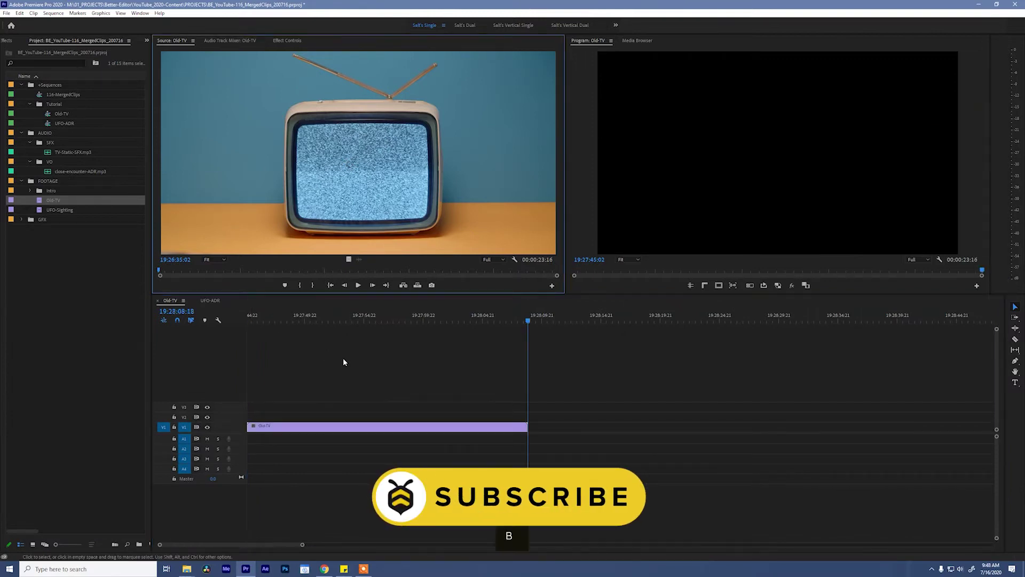
left_click(288, 325)
left_click(329, 318)
key("space")
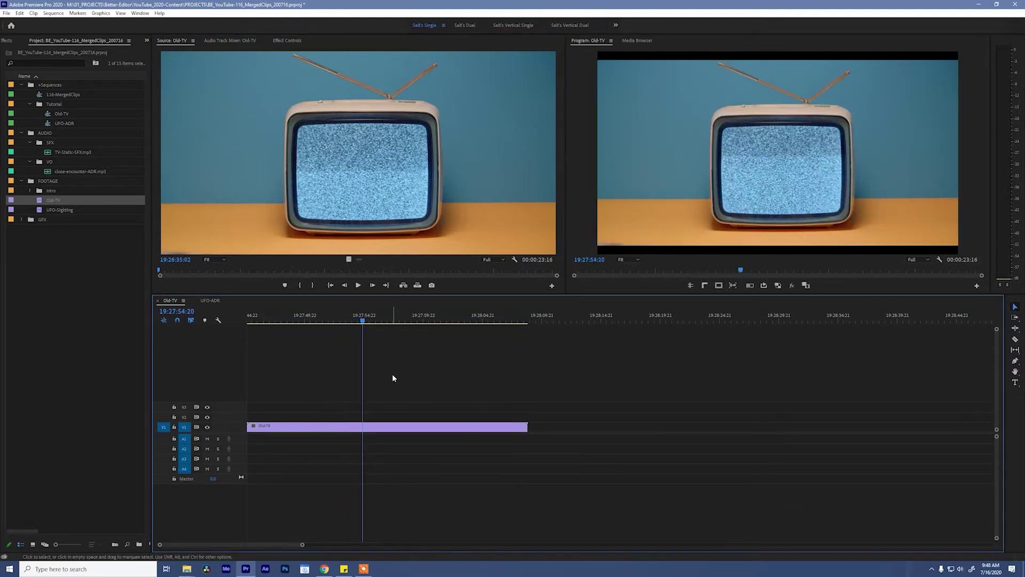
key("space")
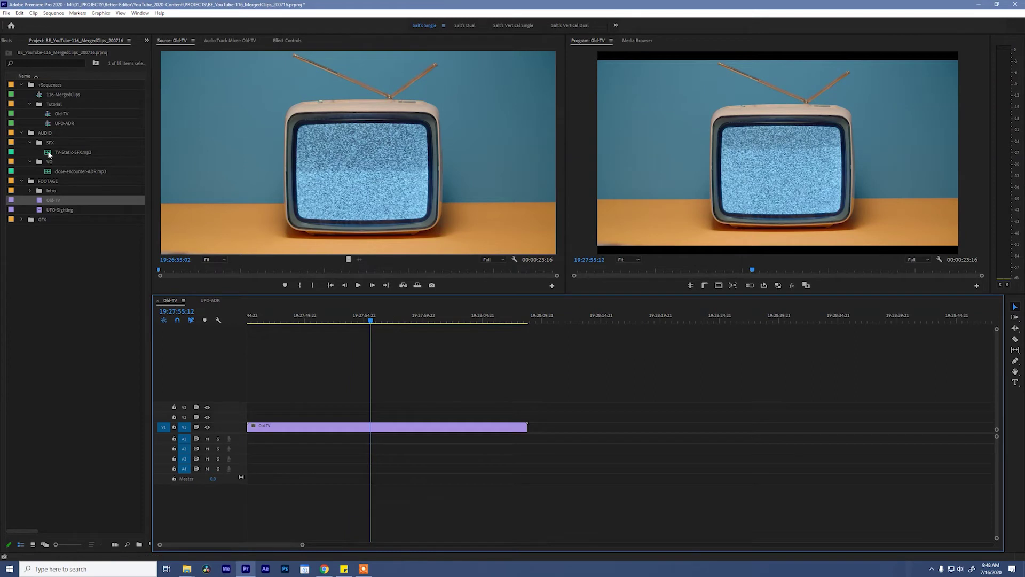
Step: Place TV-Static-SFX.mp3 on A1 beneath the Old-TV clip and play the result
left_click_drag(51, 154, 247, 444)
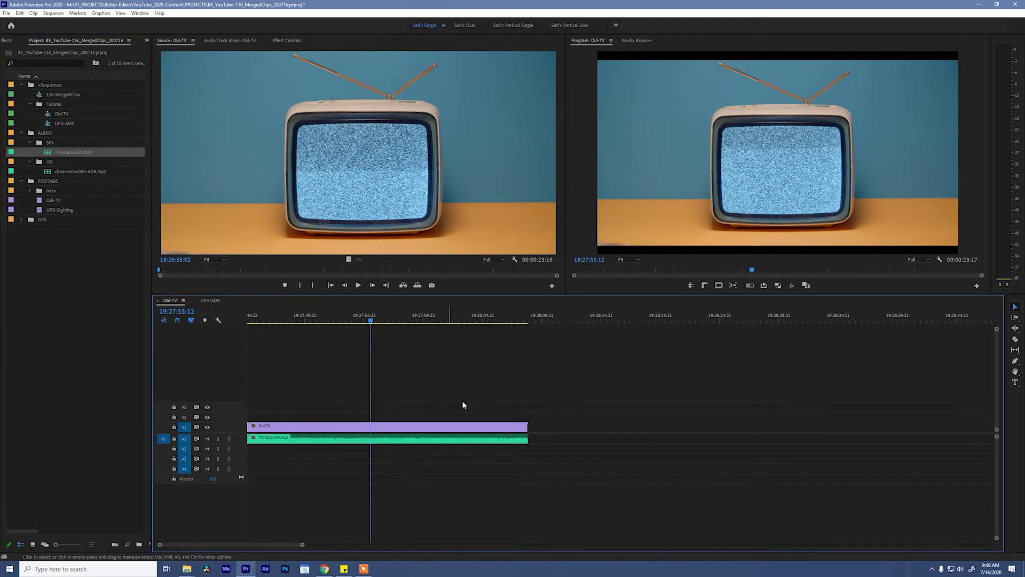
key("space")
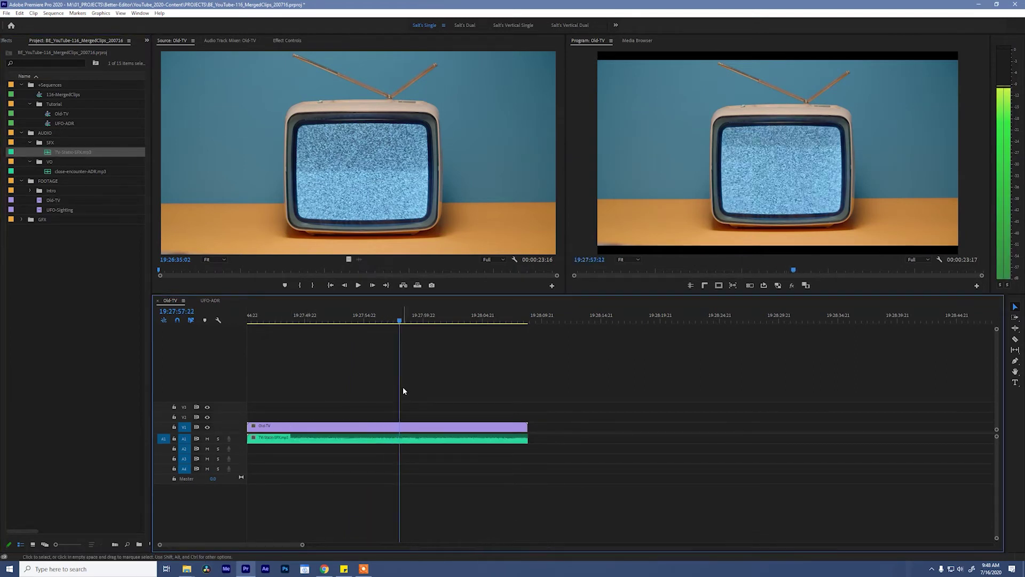
key("space")
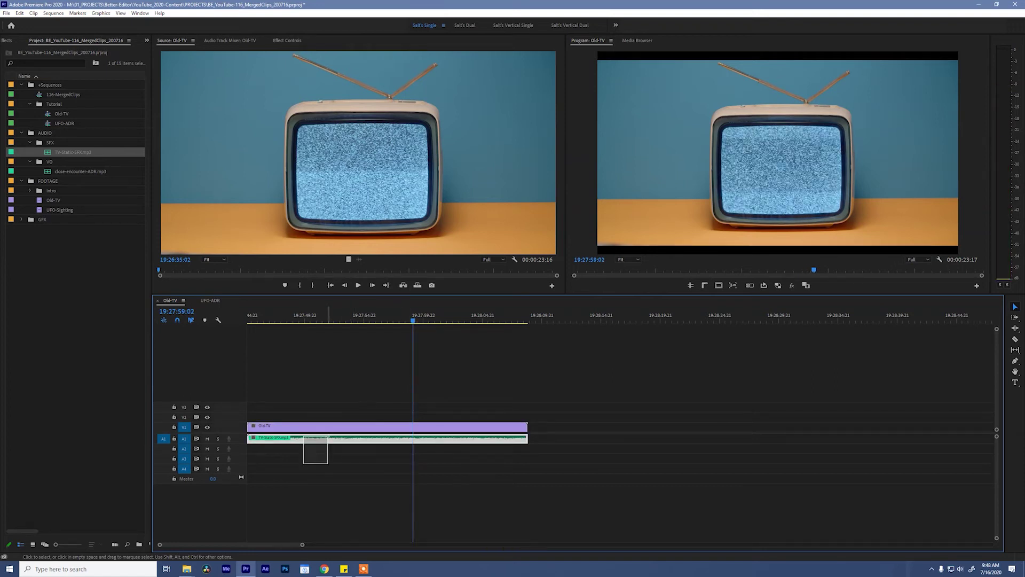
Step: Reveal the Old-TV video and TV-Static-SFX audio clips in the Project panel
left_click(346, 427)
key("shift+f")
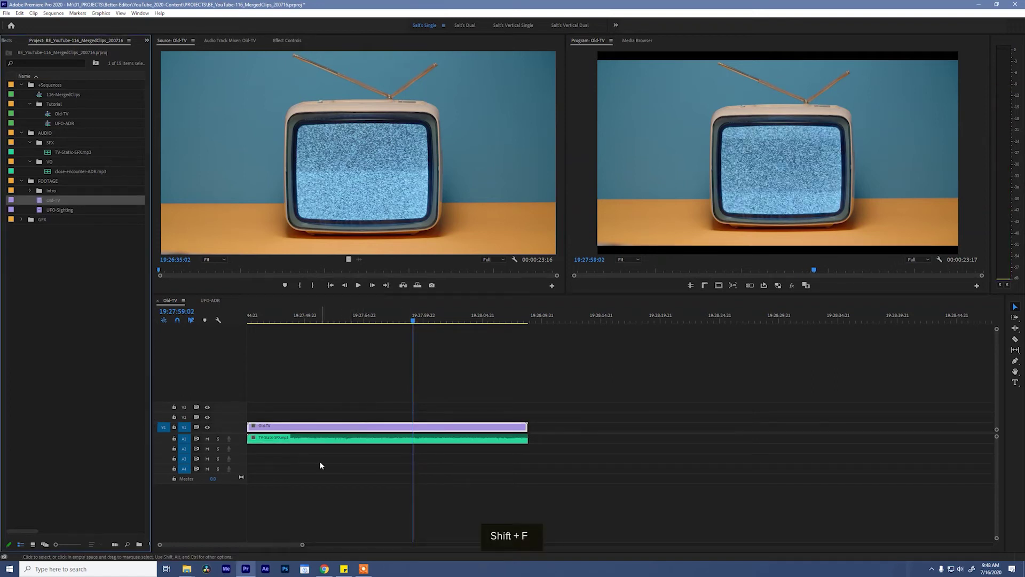
left_click(342, 439)
key("shift+f")
Step: Link the Old-TV video with its static audio and move the pair later
left_click(329, 426)
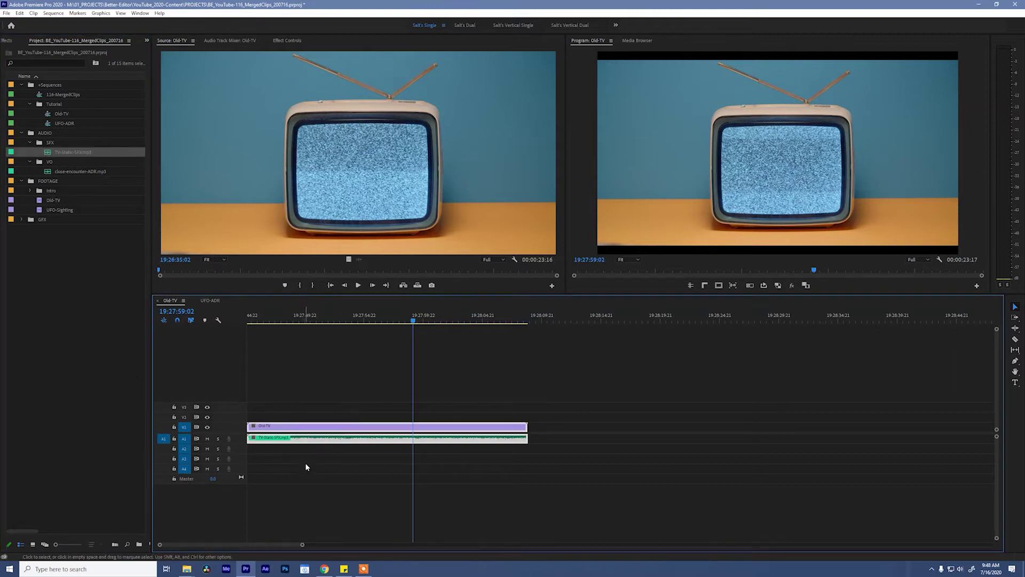
key("ctrl+l")
left_click_drag(314, 427, 378, 430)
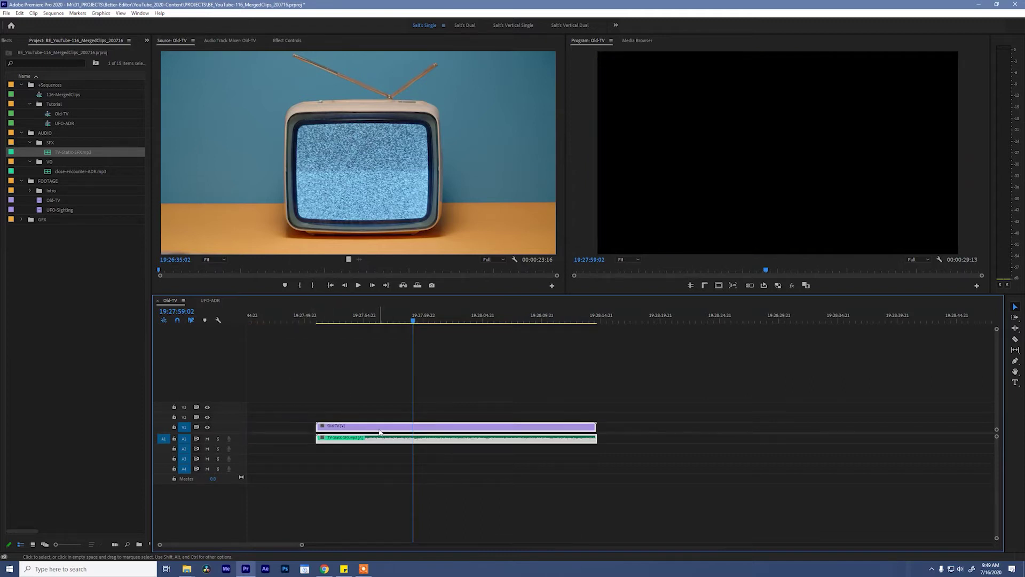
Step: Reveal the linked clip's video and audio sources in the Project panel
key("shift+f")
key("alt")
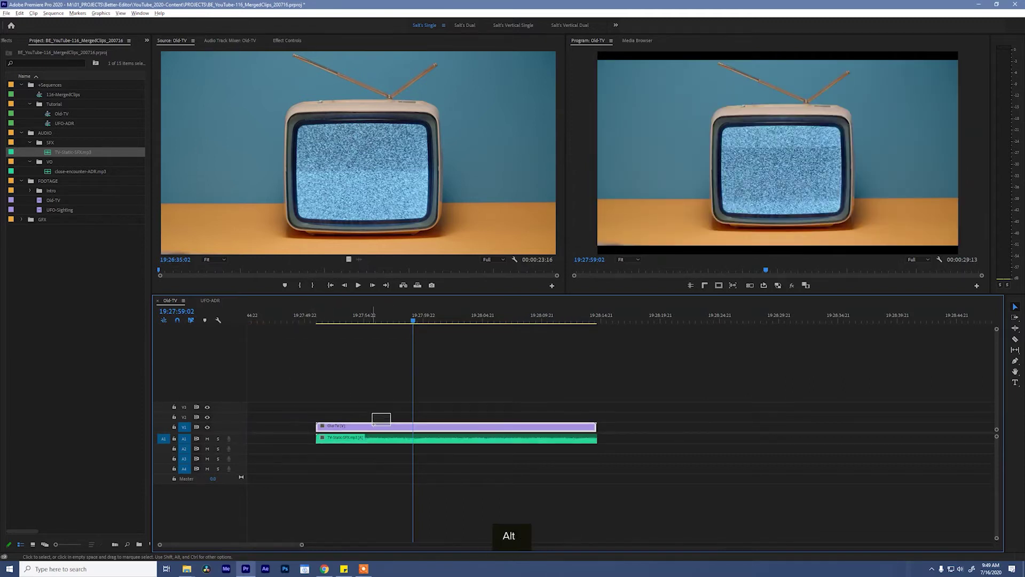
key("shift+f")
left_click(379, 439)
key("shift+f")
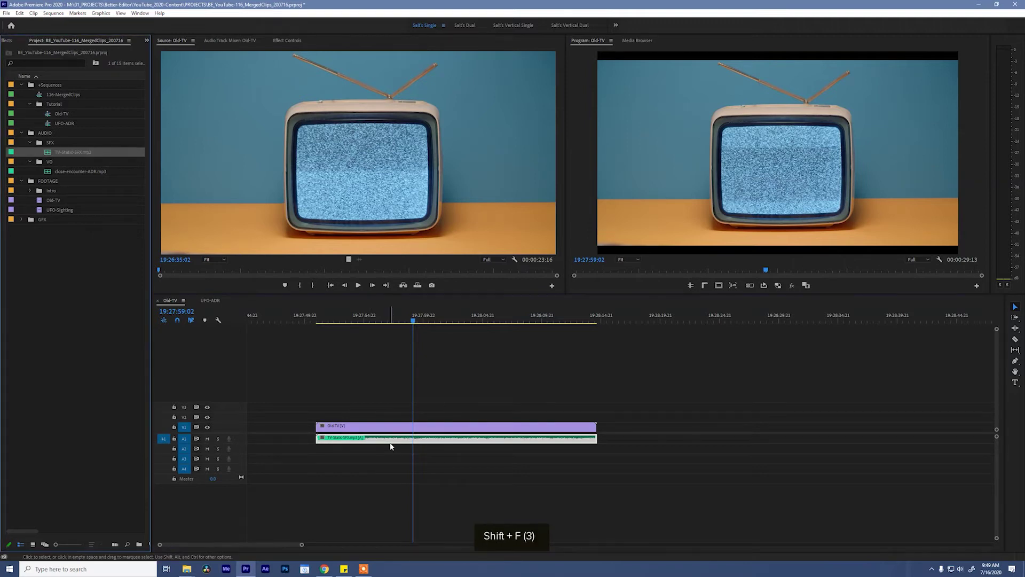
Step: Merge the linked video and audio into a new clip named 'Old-TV - Merged'
left_click(397, 393)
left_click(374, 430)
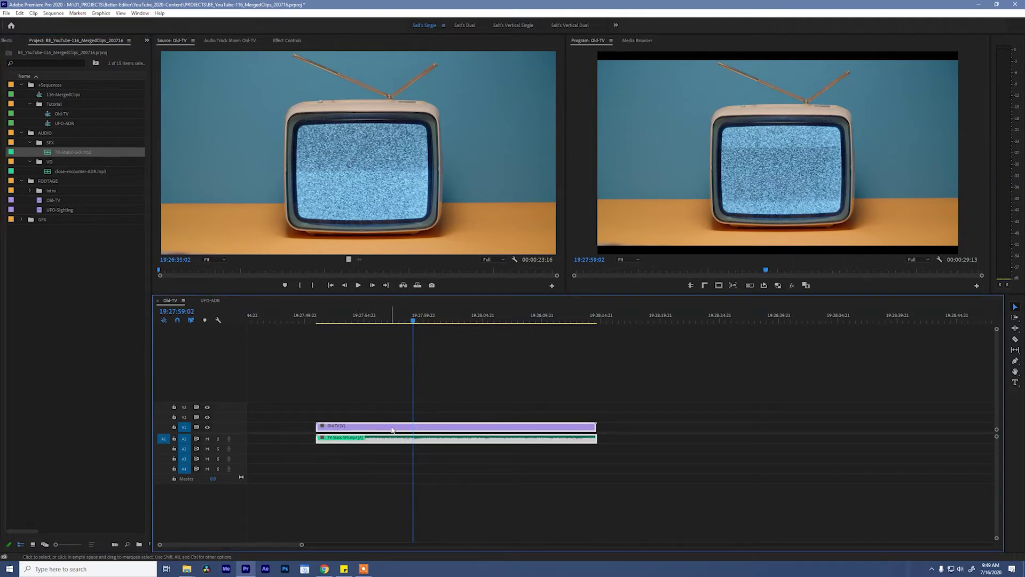
left_click_drag(396, 434, 88, 277)
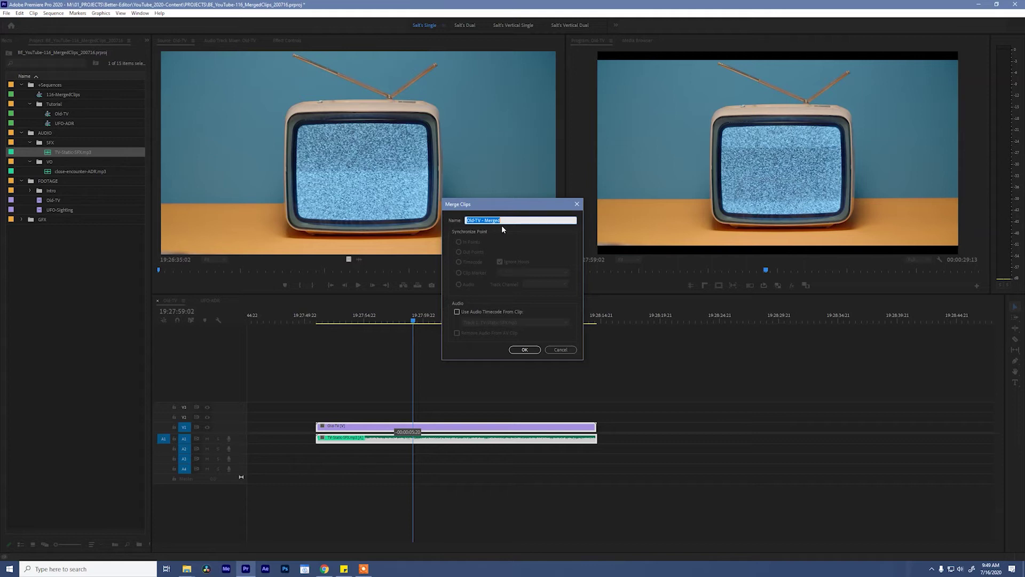
left_click(526, 349)
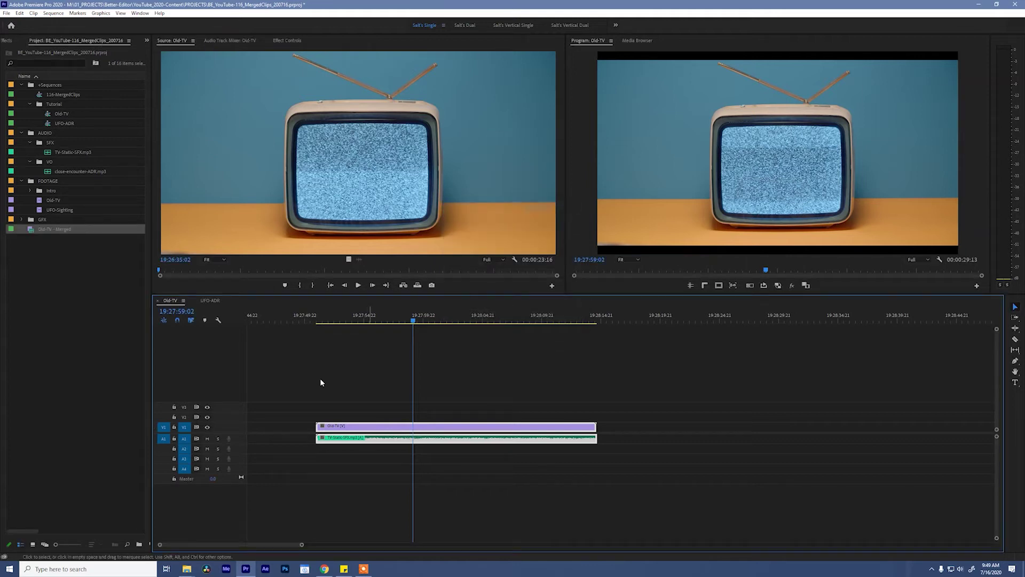
Step: Preview Old-TV - Merged, overwrite it after the original pair, and scrub through it
double_click(31, 230)
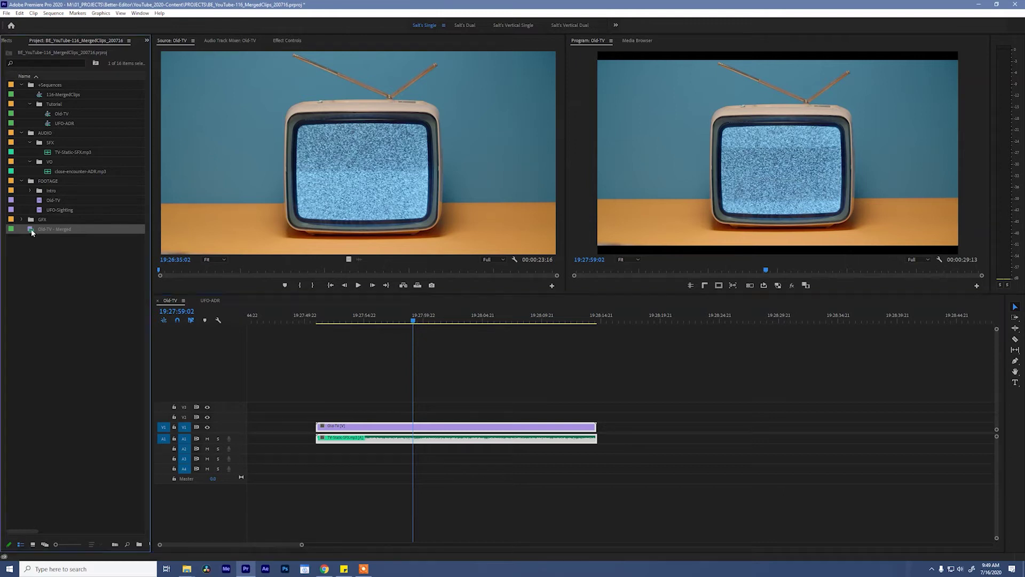
left_click(359, 259)
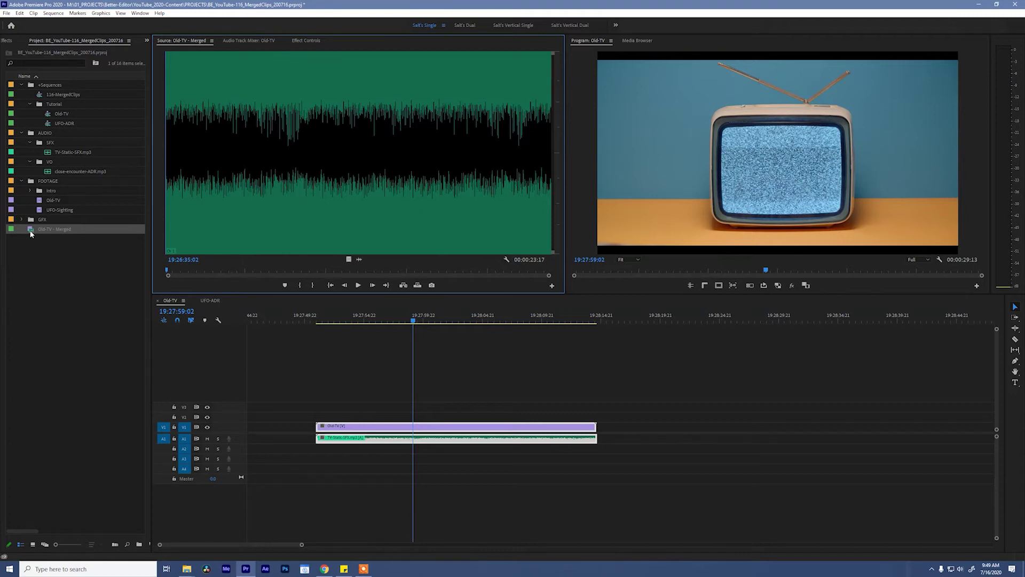
left_click(660, 319)
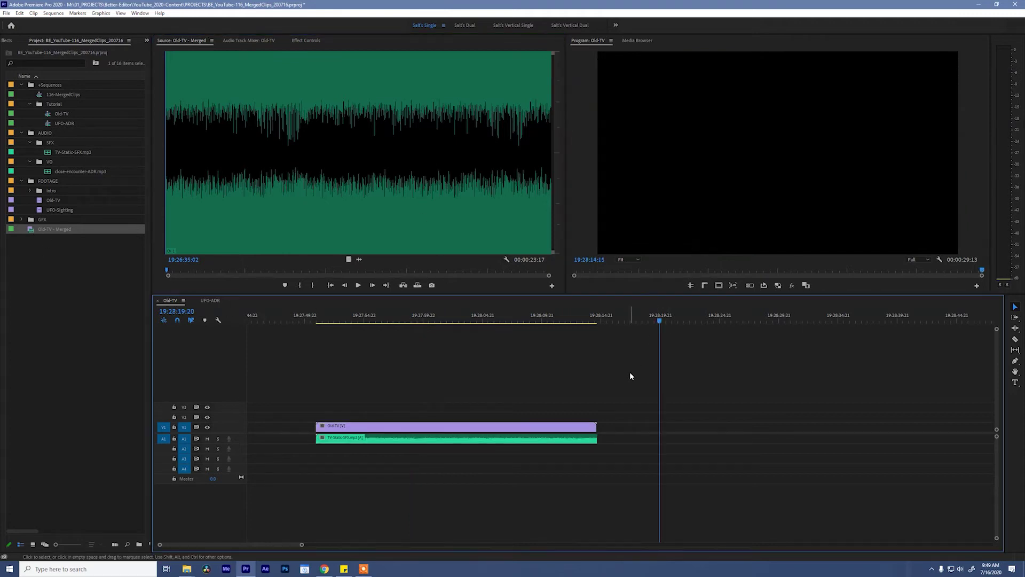
key("b")
left_click(649, 320)
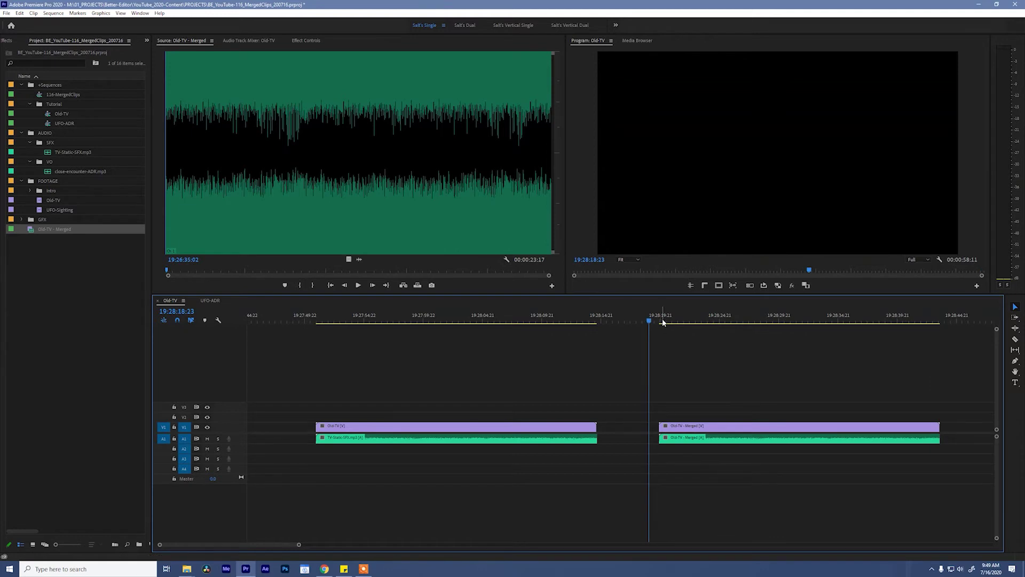
left_click(694, 321)
left_click_drag(702, 323, 814, 334)
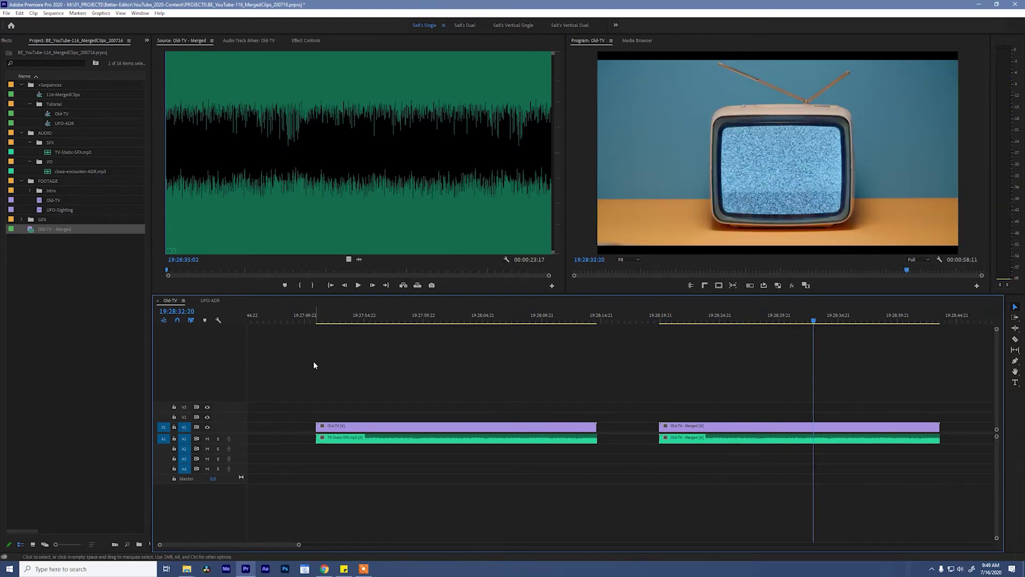
Step: Place the UFO-Sighting footage at the start of the UFO-ADR sequence
left_click(207, 301)
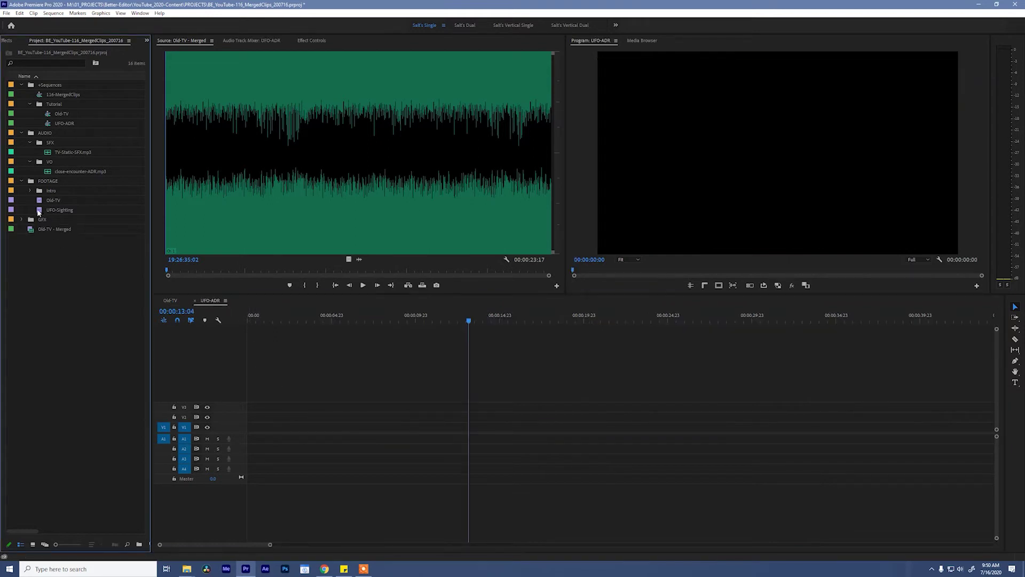
left_click_drag(60, 209, 286, 427)
mouse_move(300, 326)
left_mouse_down()
mouse_move(265, 320)
mouse_move(310, 324)
left_mouse_up()
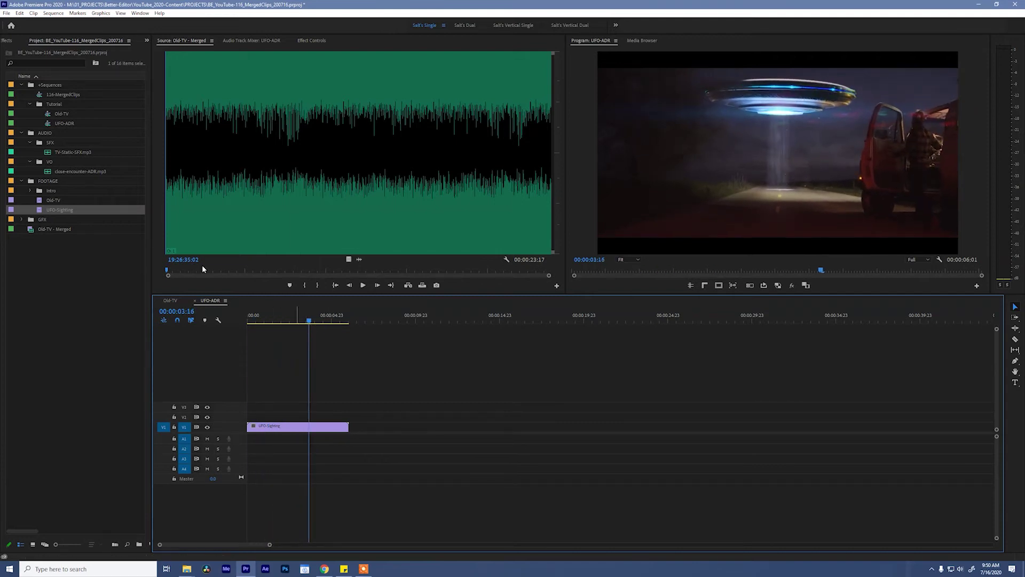
Step: Edit the close-encounter-ADR dialogue into the sequence ending at the playhead
double_click(45, 172)
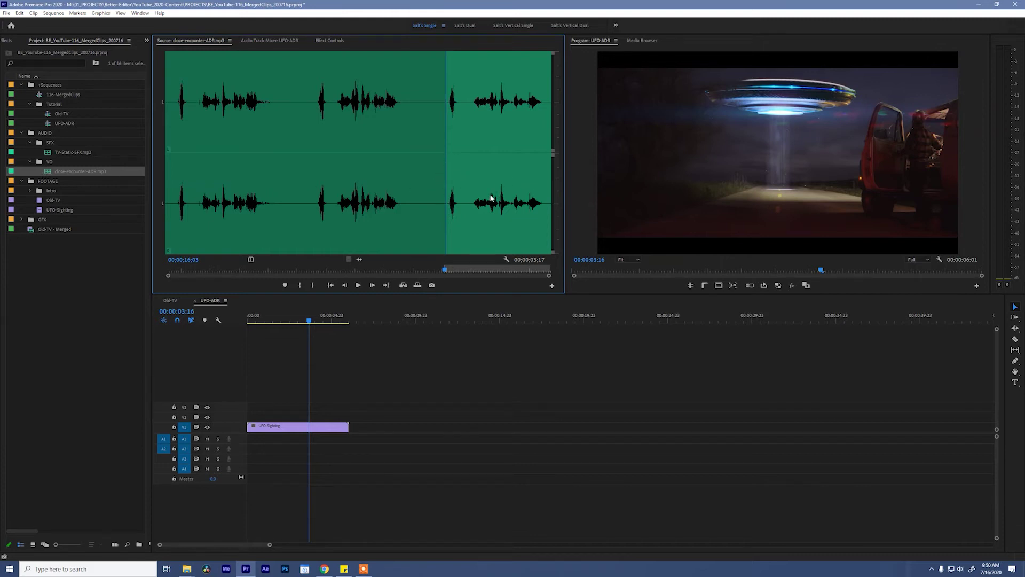
left_click(308, 320)
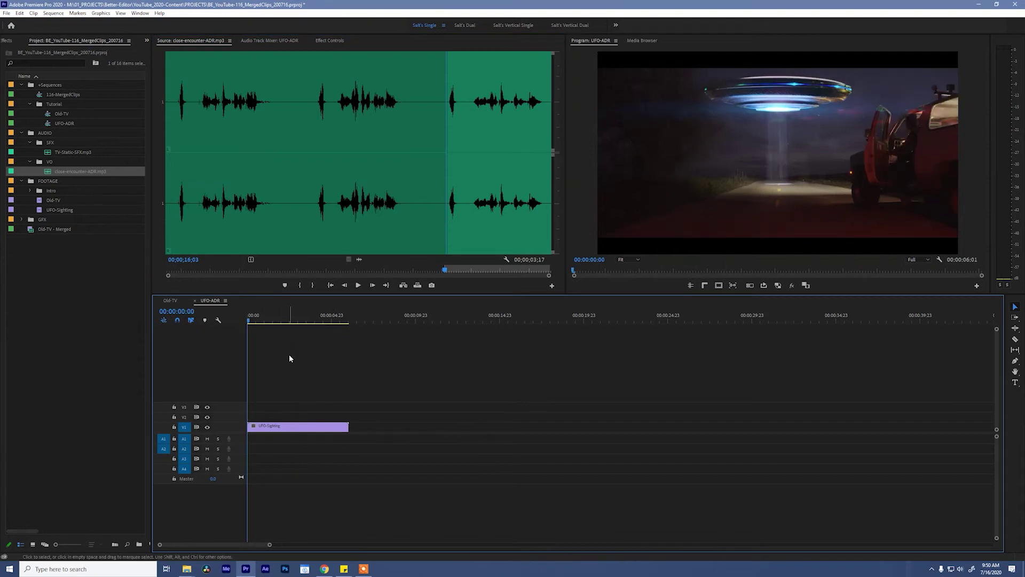
key("b")
left_click(269, 320)
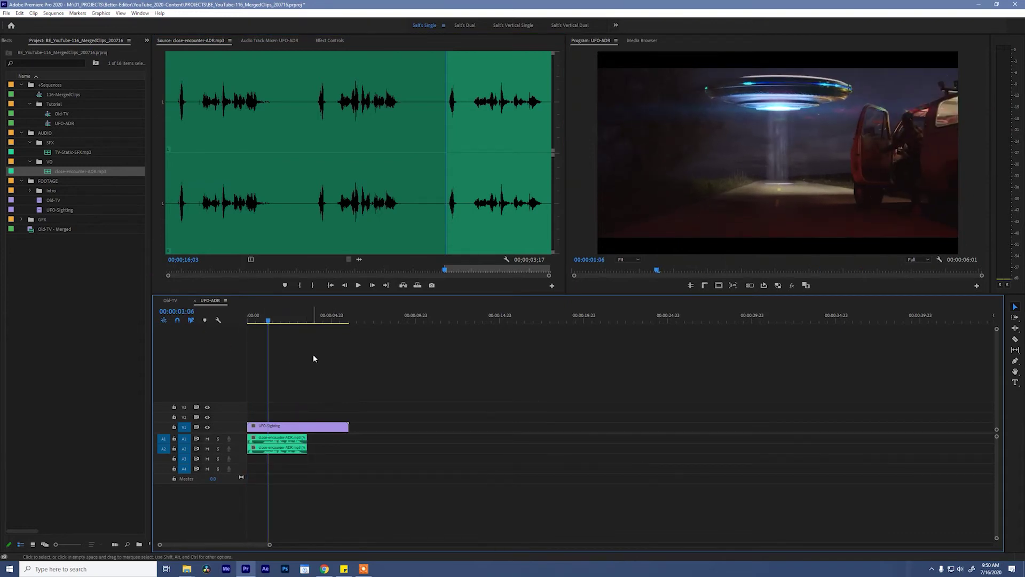
key("equal")
mouse_move(273, 320)
left_mouse_down()
mouse_move(247, 320)
mouse_move(267, 323)
left_mouse_up()
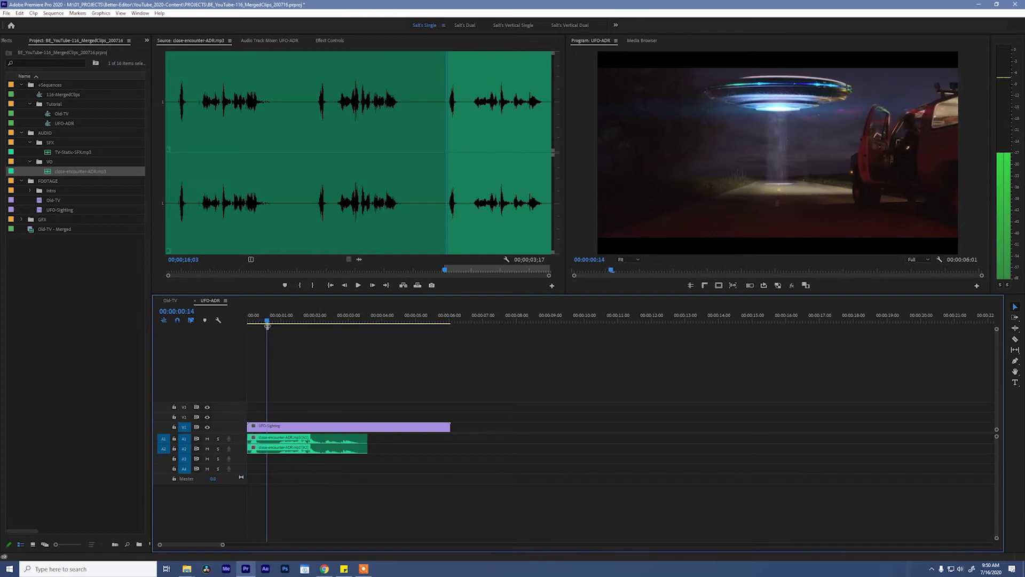
Step: Shift the ADR dialogue to start 14 frames in and play back to check sync
left_click(310, 442)
left_click_drag(310, 442, 329, 443)
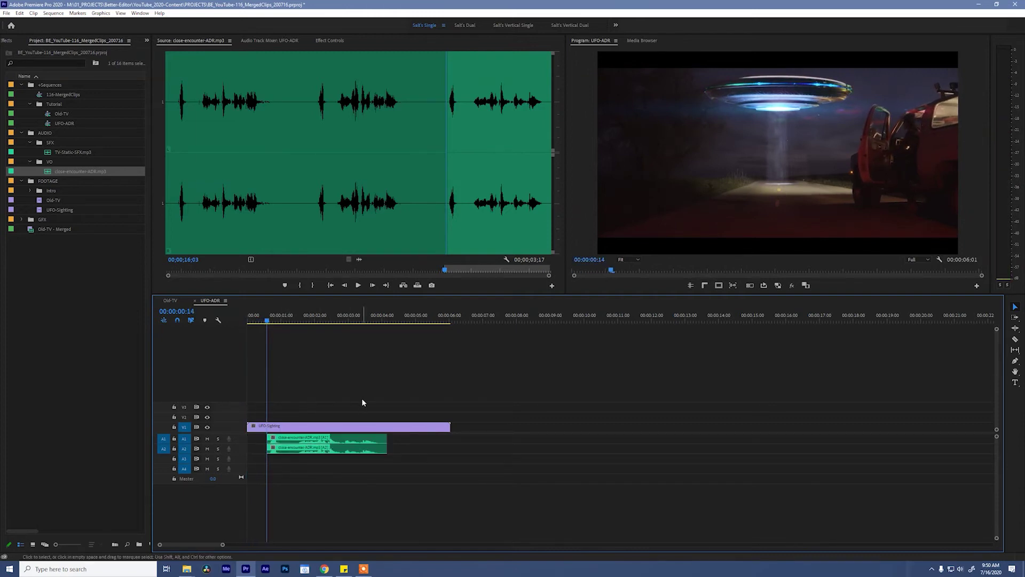
key("Home")
key("space")
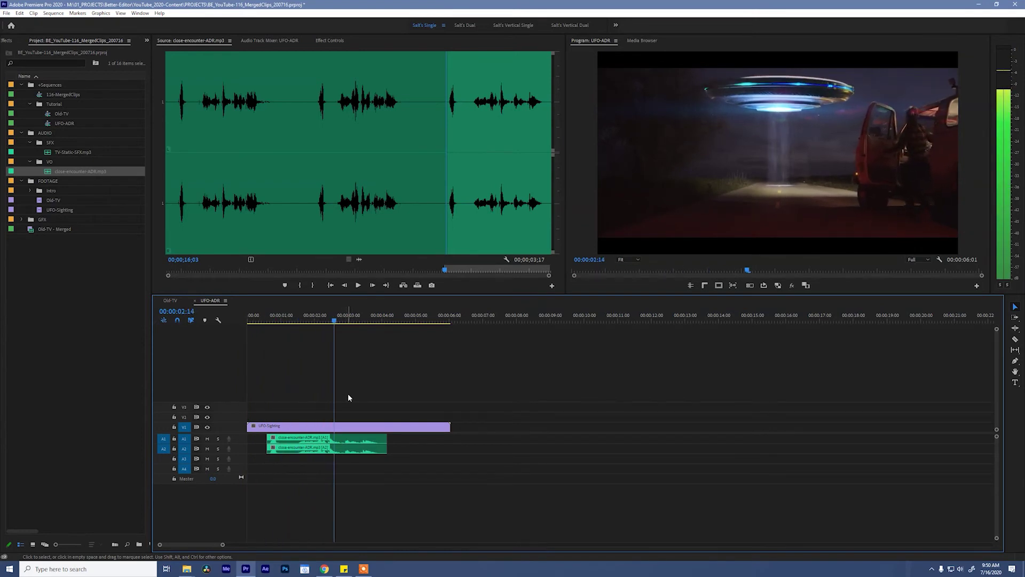
key("space")
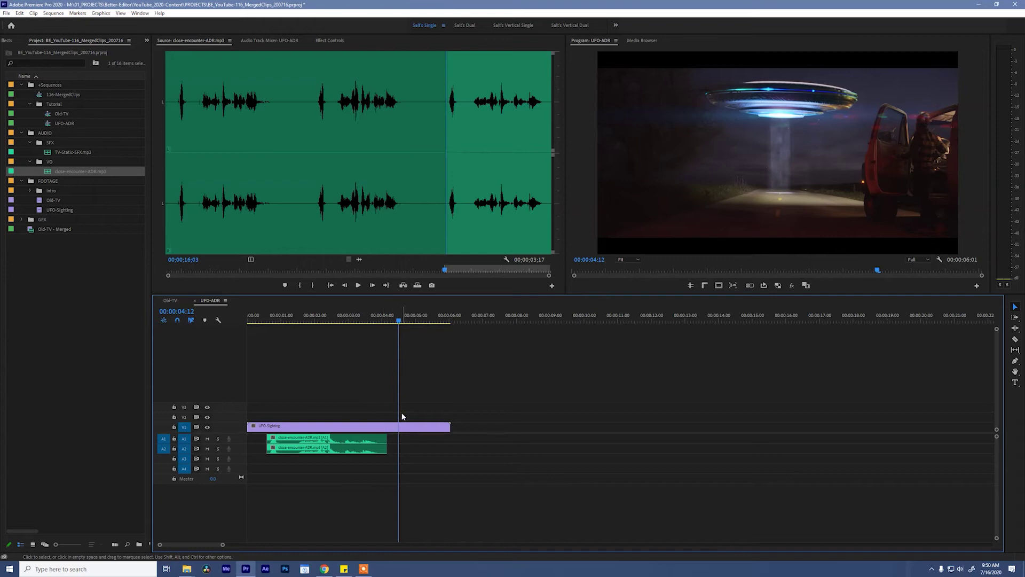
left_click_drag(350, 397, 311, 429)
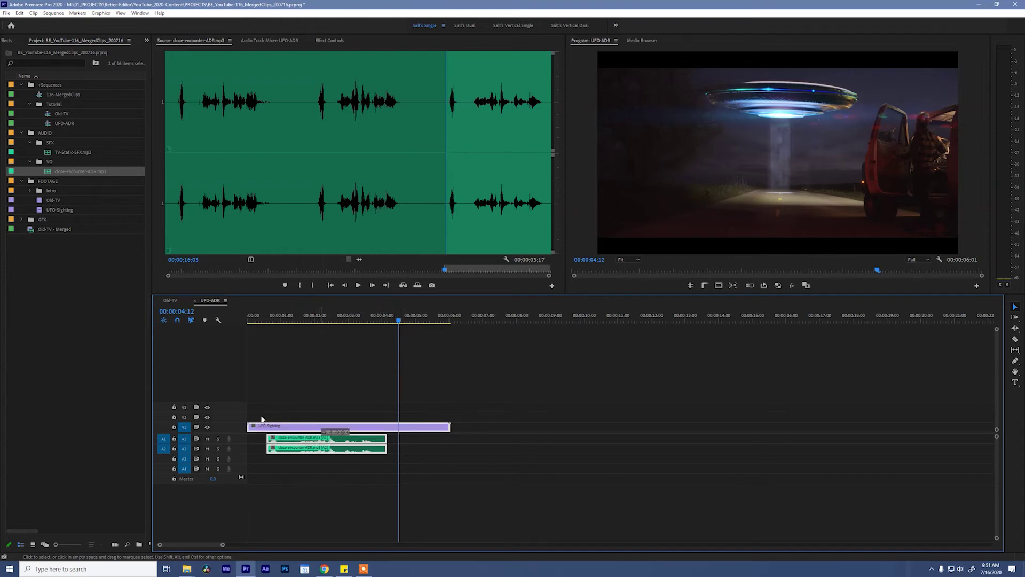
Step: Merge the selected clips into 'UFO-Sighting - Merged' and preview its audio waveform
key("ctrl+shift+m")
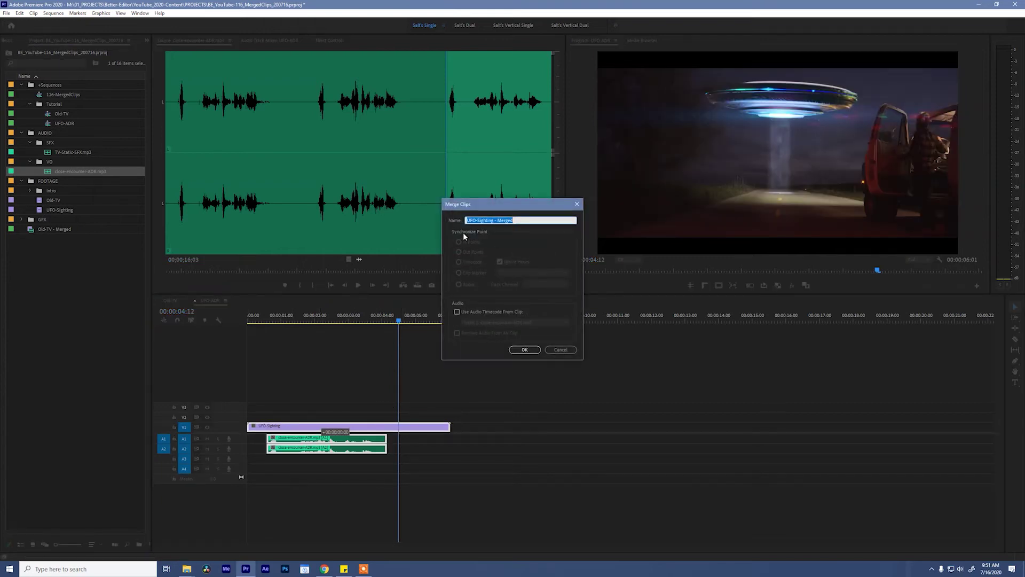
left_click(517, 352)
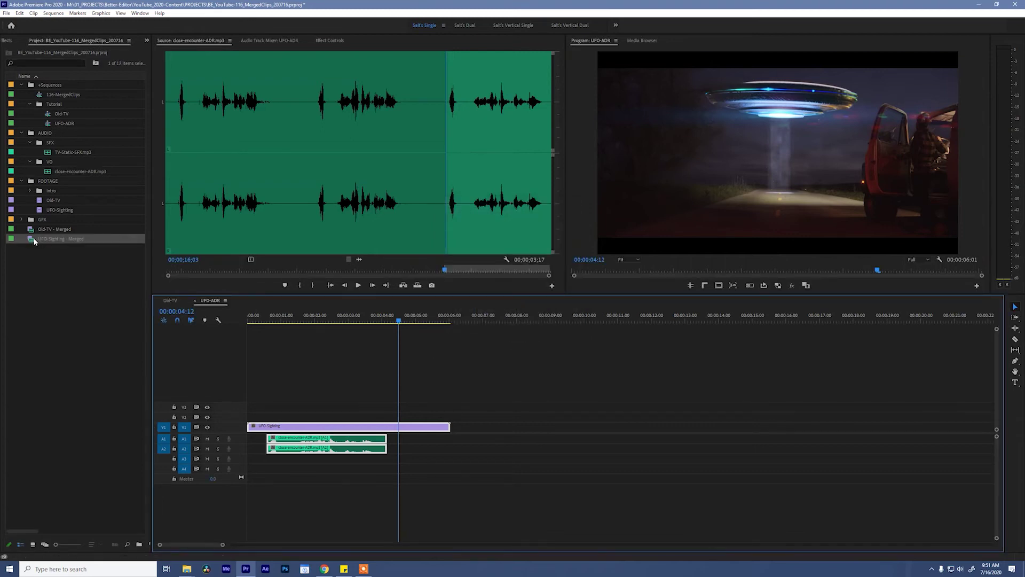
double_click(34, 240)
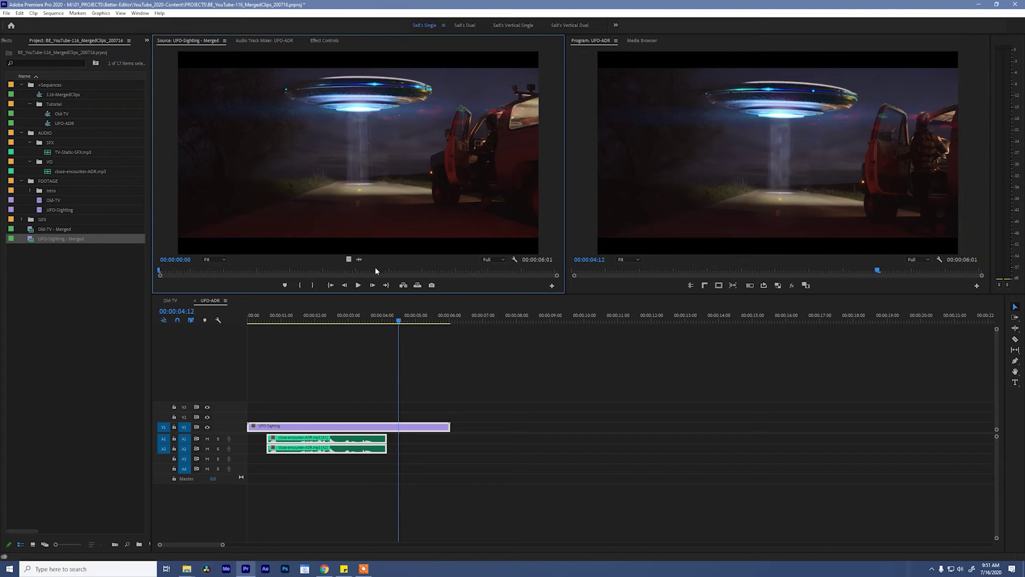
left_click(359, 259)
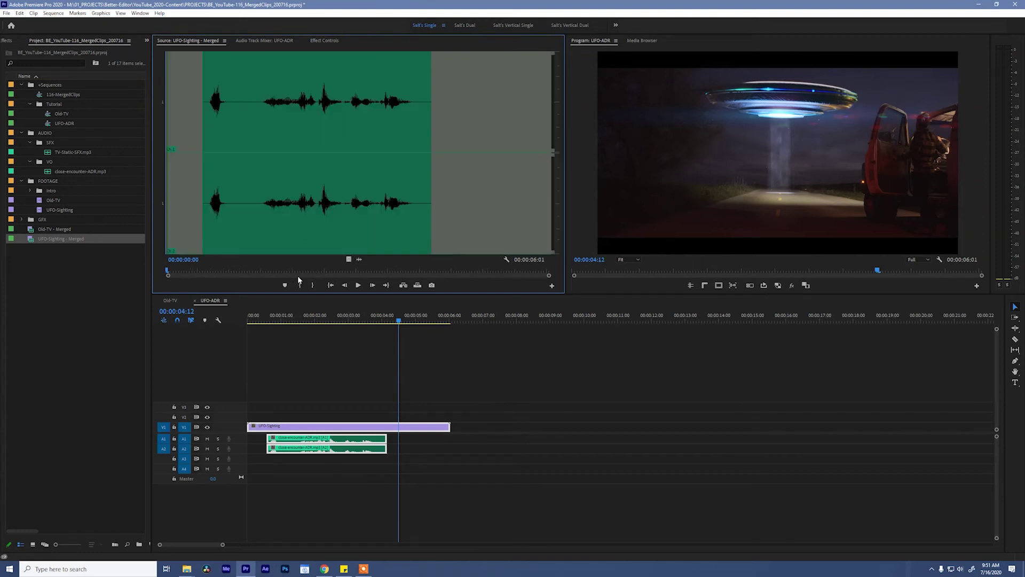
Step: Add UFO-Sighting - Merged to the UFO-ADR sequence around 8 seconds and scrub it
left_click_drag(31, 241, 511, 425)
left_click_drag(501, 315, 616, 329)
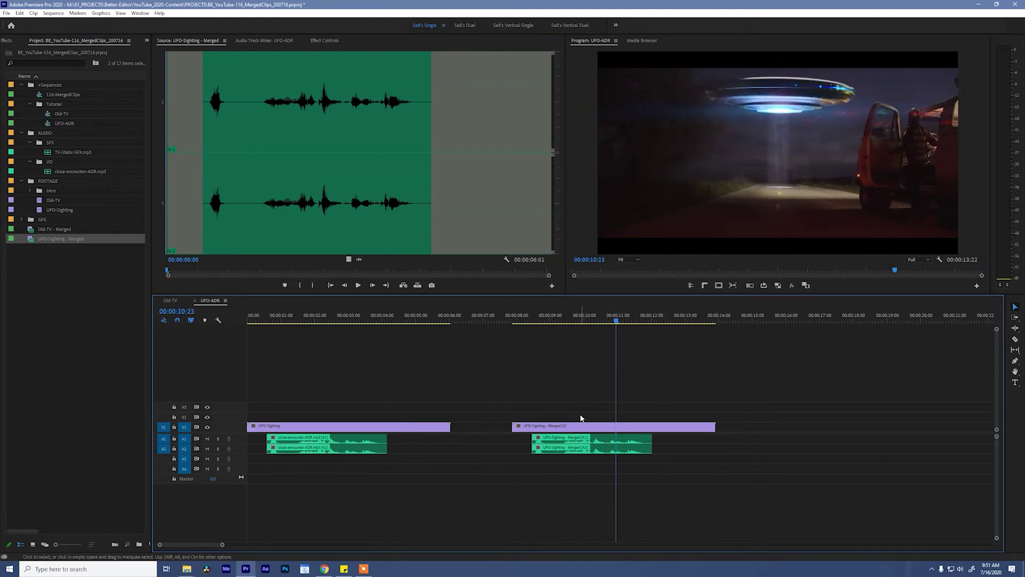
left_click_drag(586, 393, 379, 463)
Step: Delete all clips from the UFO-ADR sequence and clear the bin selection
key("Delete")
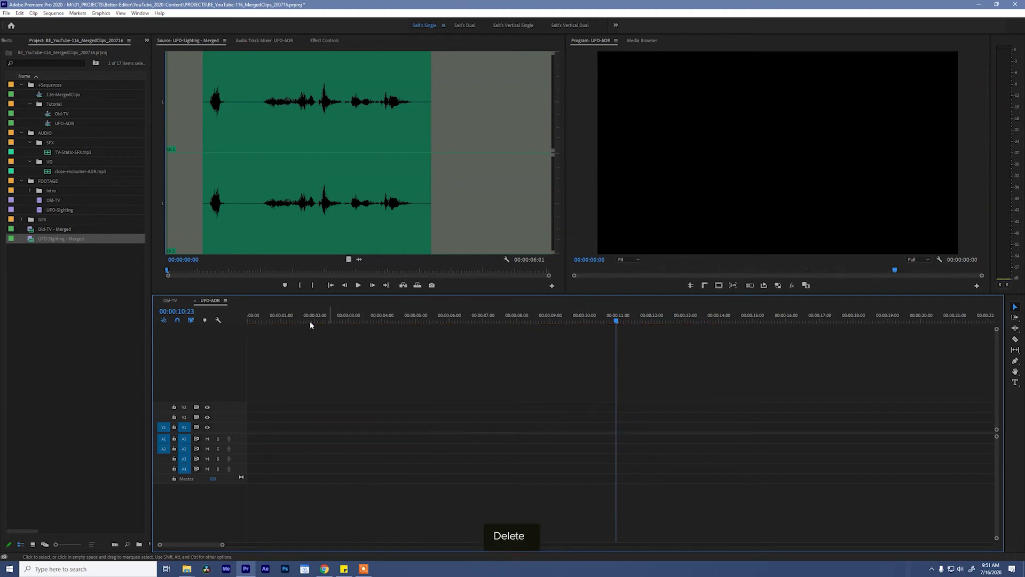
key("Home")
left_click(77, 279)
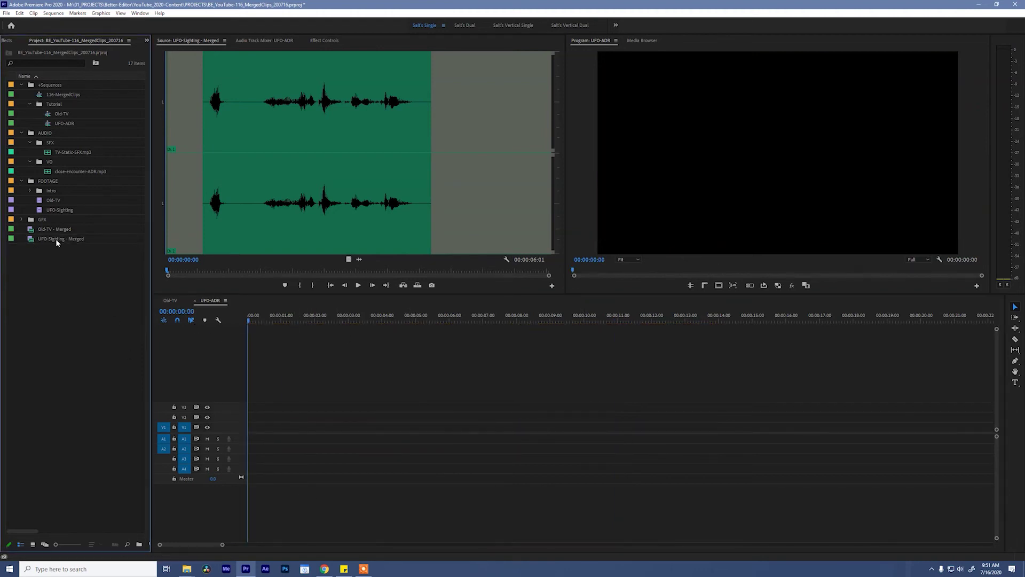
Step: Mark an In point at 00:00:00:16 on UFO-Sighting and select it with close-encounter-ADR.mp3
double_click(39, 210)
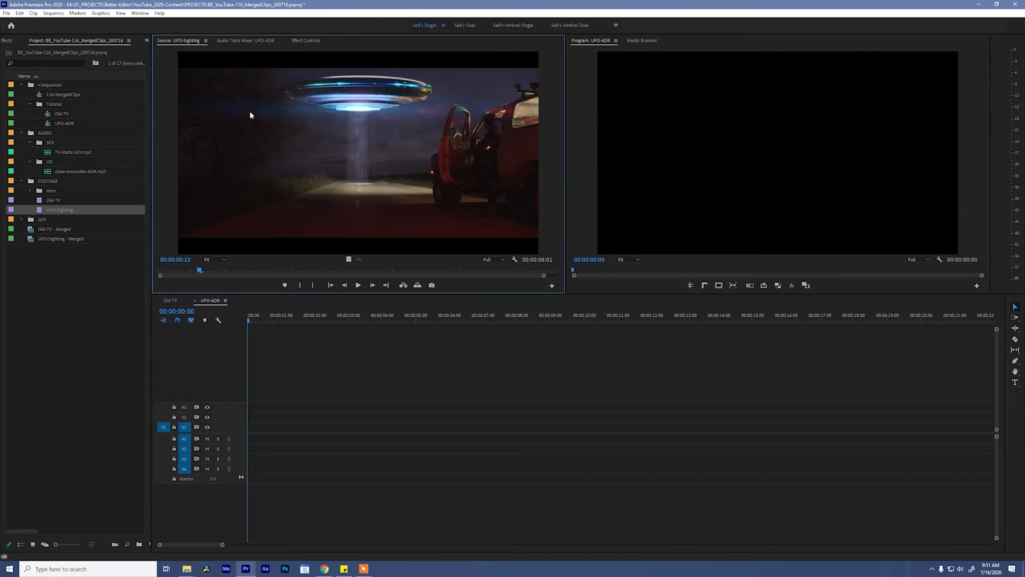
mouse_move(199, 271)
left_mouse_down()
mouse_move(186, 272)
mouse_move(201, 275)
left_mouse_up()
key("i")
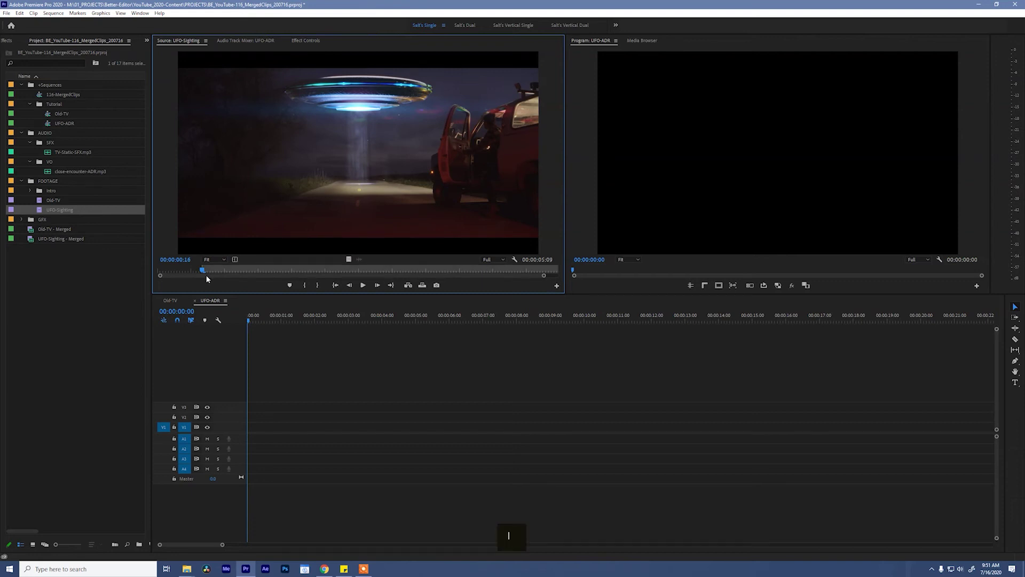
double_click(48, 173)
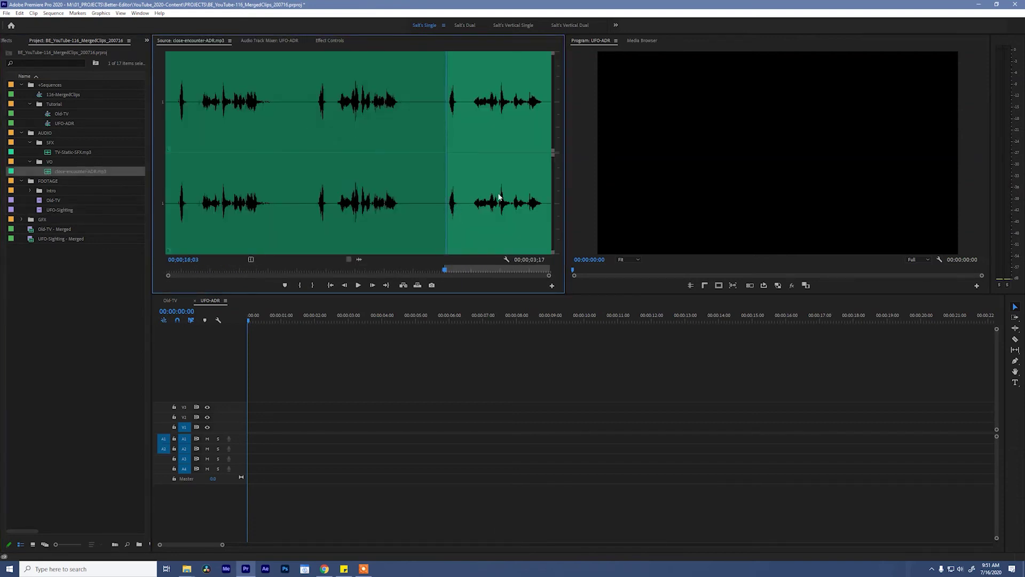
left_click(61, 212, "ctrl")
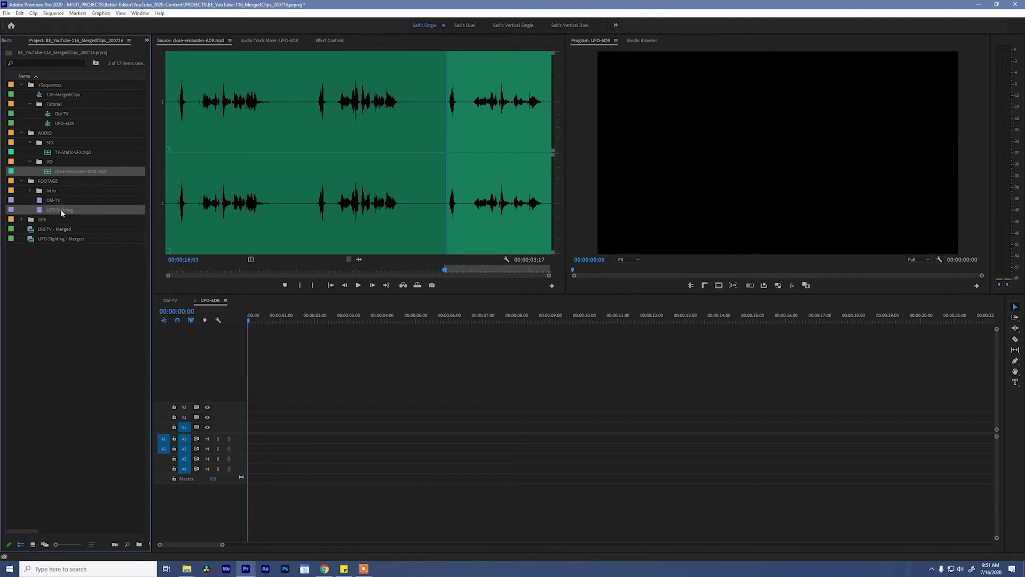
Step: Merge the two clips synced on In Points, naming it 'UFO-Sighting - Merged - TC'
right_click(61, 211)
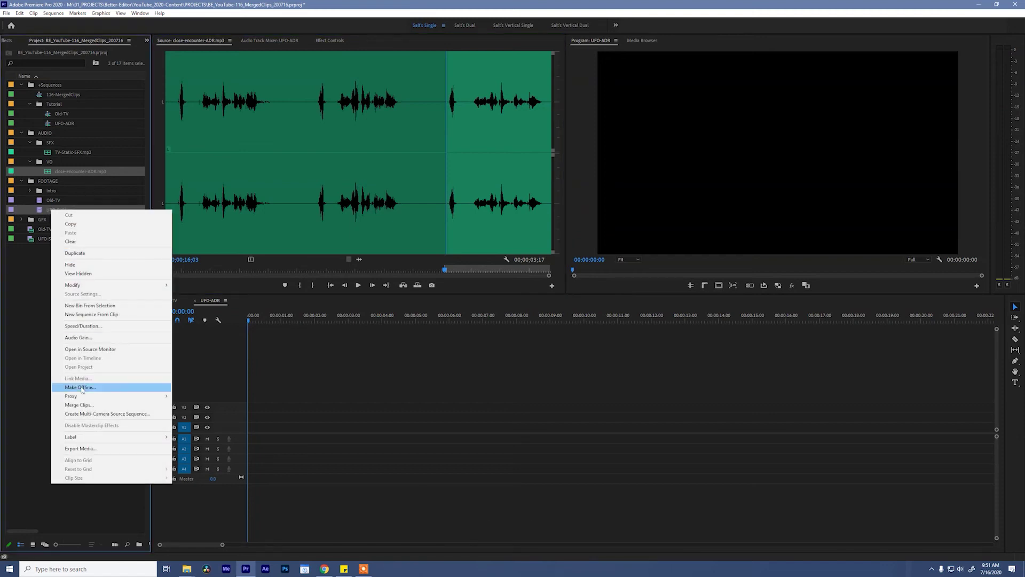
left_click(78, 405)
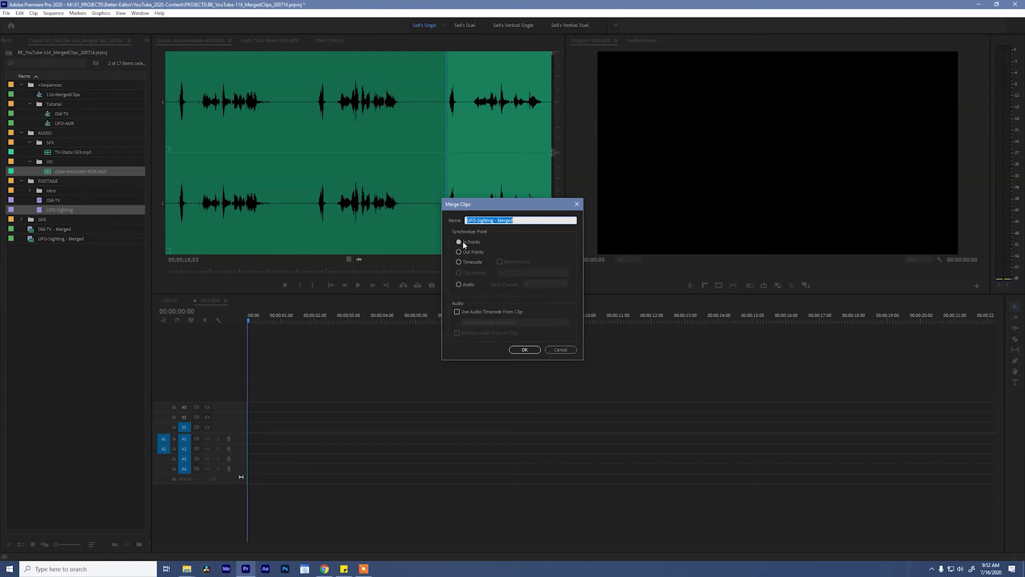
left_click(515, 220)
type("- ")
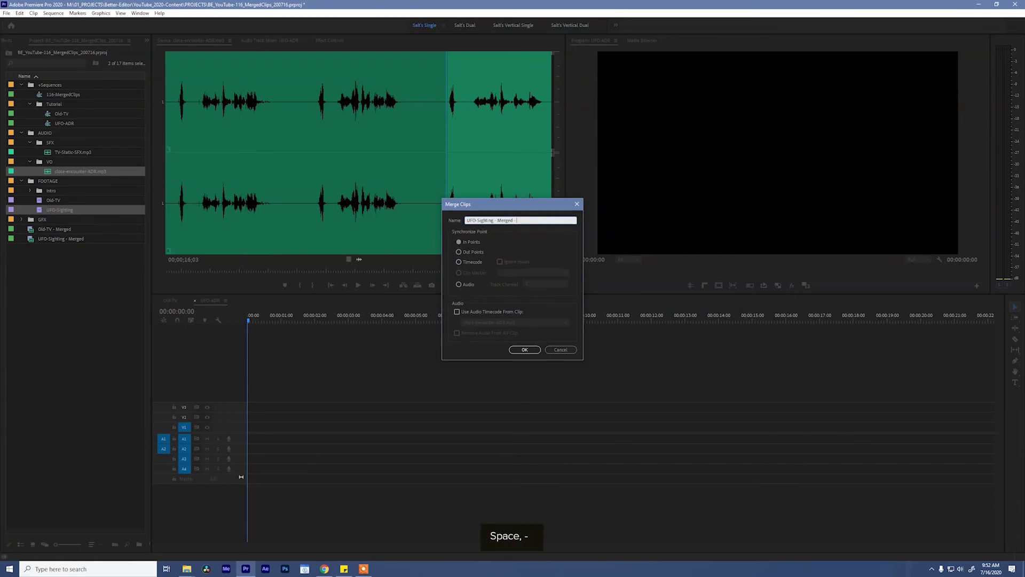
type("TC")
left_click(525, 350)
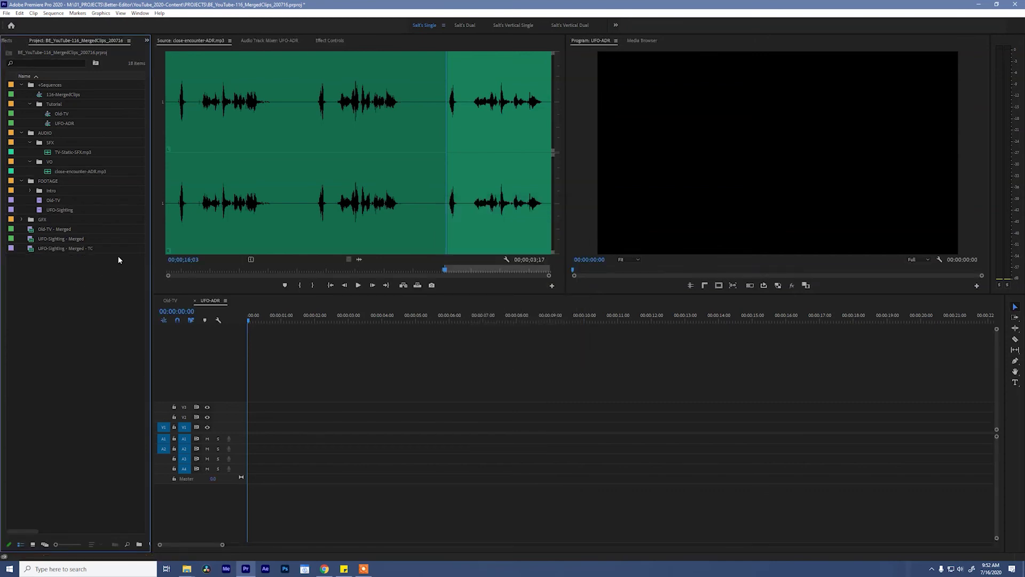
Step: Compare the Merged - TC clip's video and waveform with the original, then add it to UFO-ADR
double_click(33, 249)
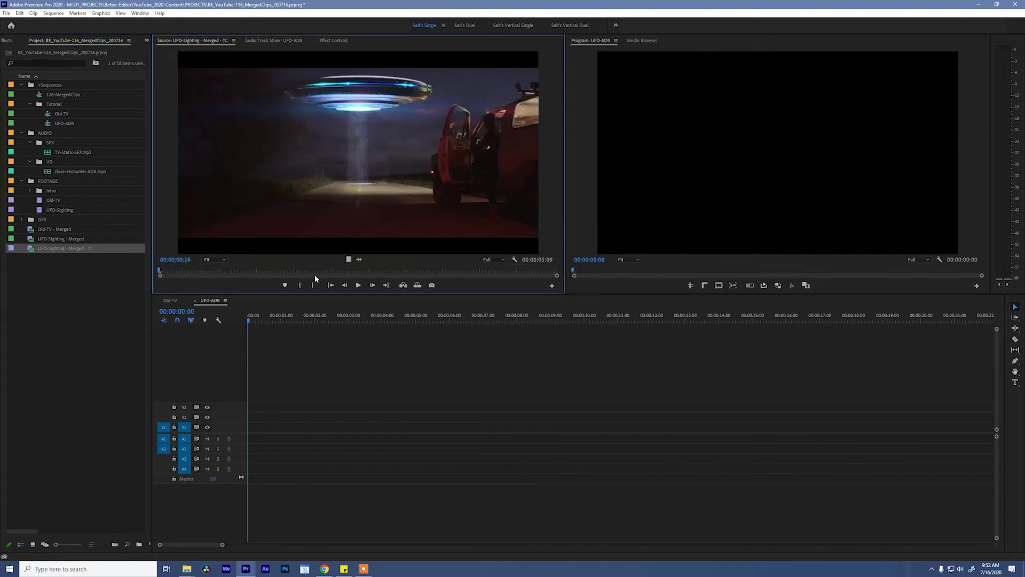
left_click(359, 260)
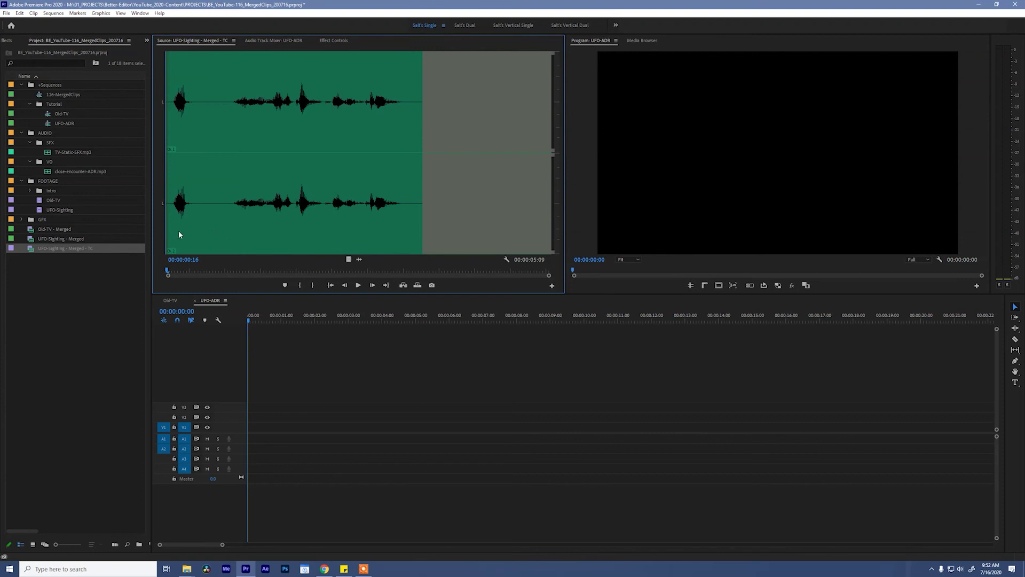
double_click(44, 212)
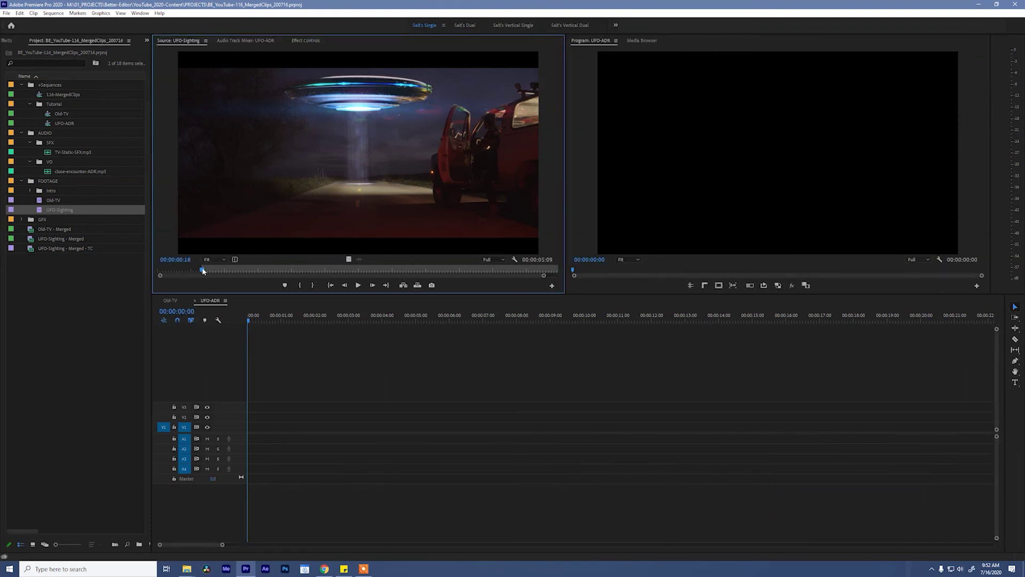
double_click(32, 250)
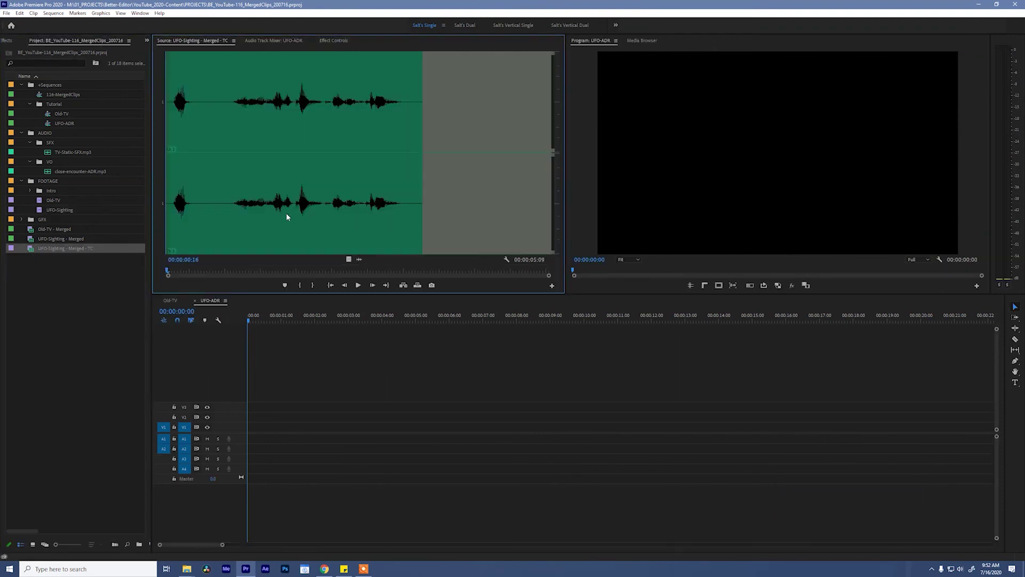
left_click(349, 259)
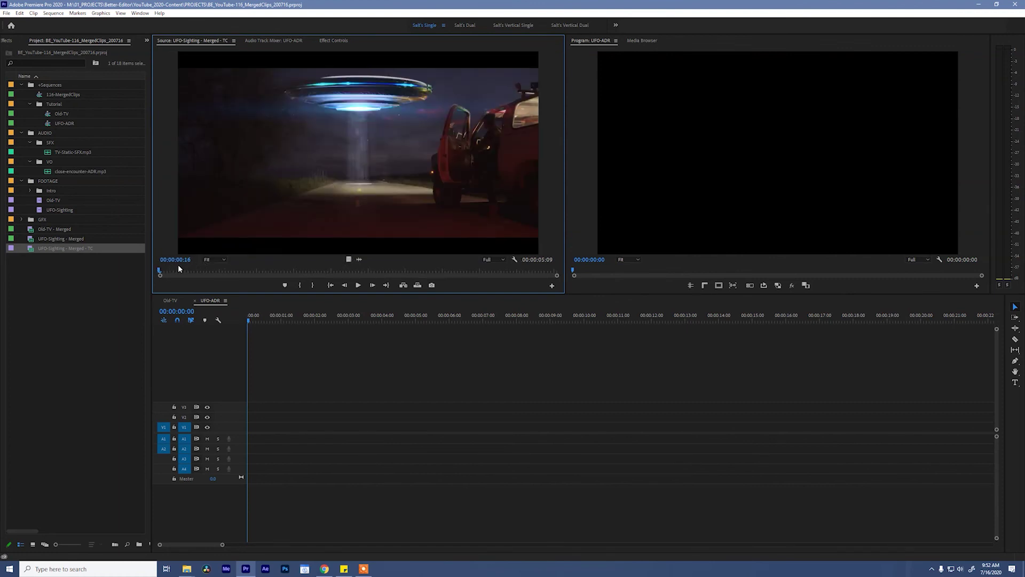
left_click_drag(40, 252, 316, 426)
Step: Scrub the TC clip, then extend only its video start earlier than the dialogue
left_click_drag(292, 319, 351, 329)
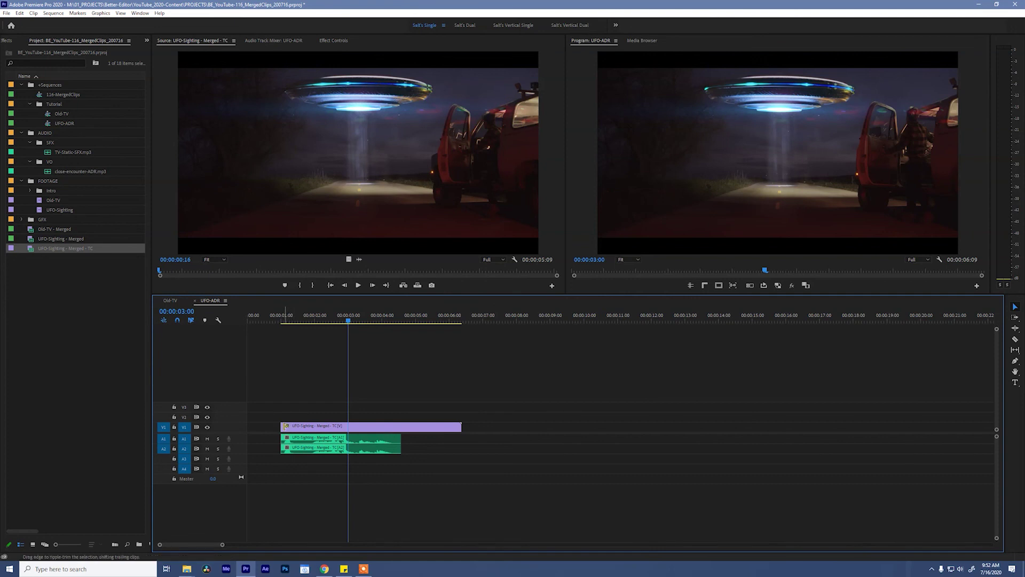
key("alt")
left_click_drag(281, 427, 258, 427)
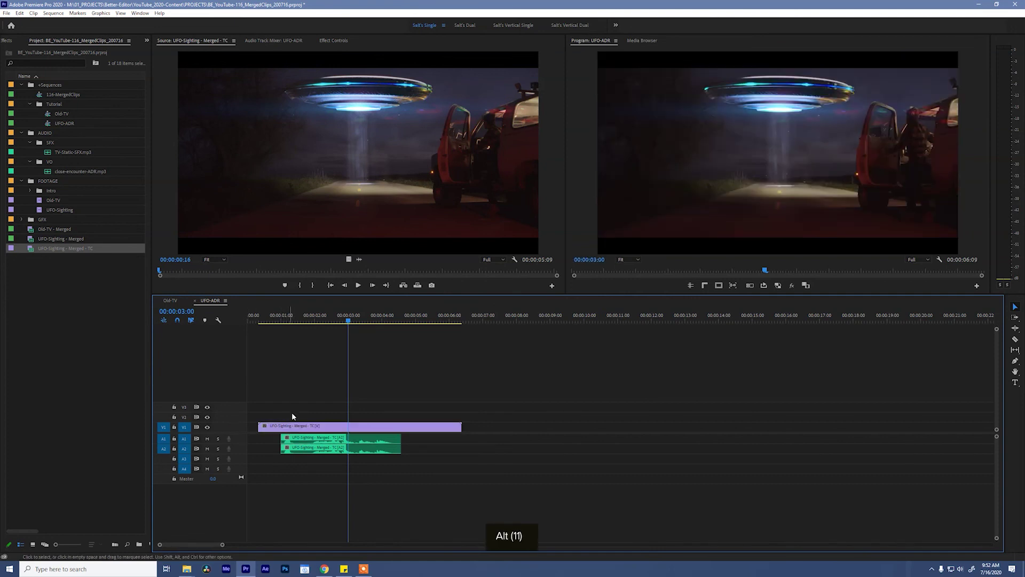